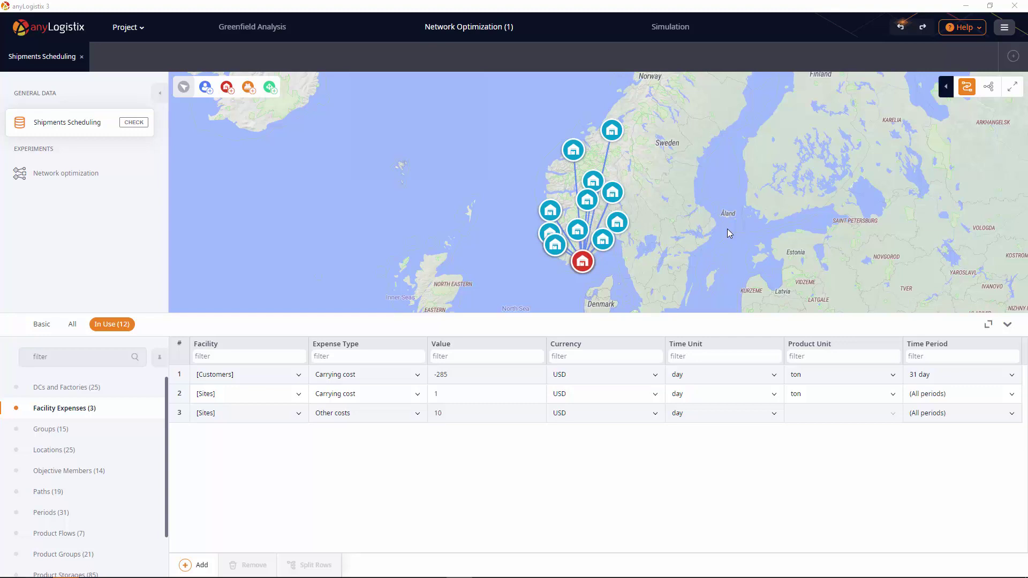
Step: Expand the Shipments Scheduling scenario map to full screen
click(1012, 88)
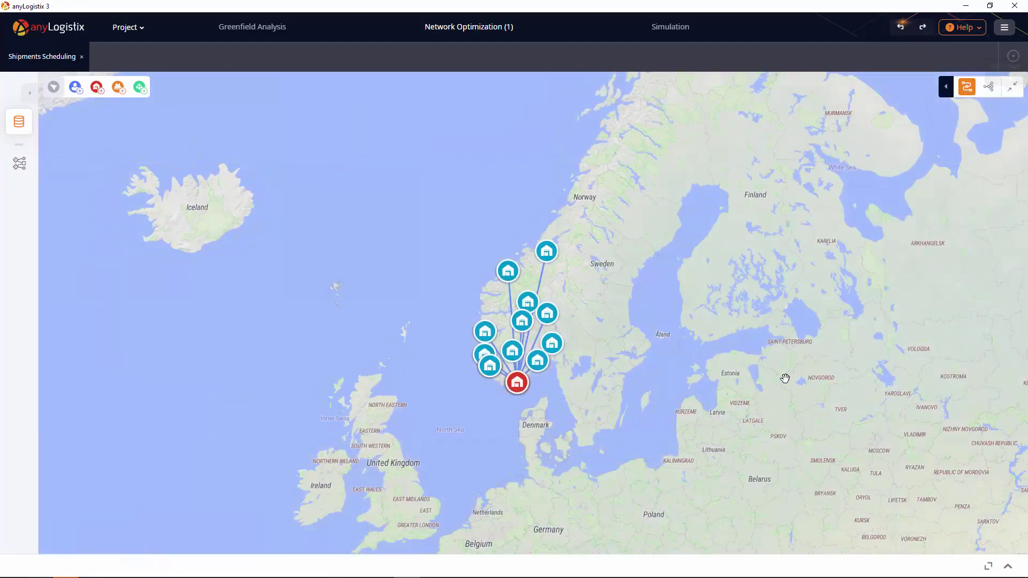
Step: Zoom the map in and out over the Norwegian sites, then restore its normal size
scroll(634, 381, up, 1)
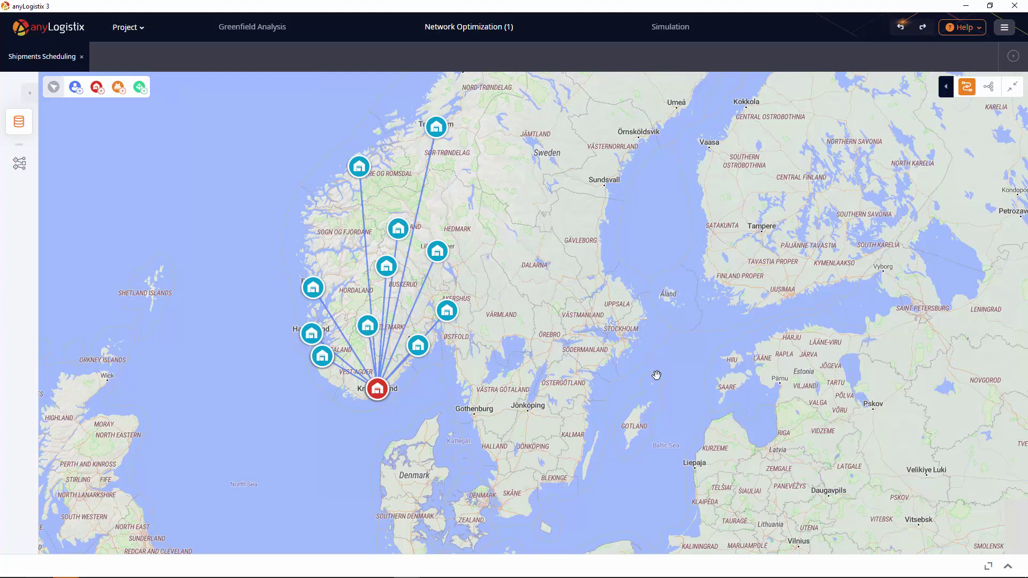
scroll(656, 375, down, 1)
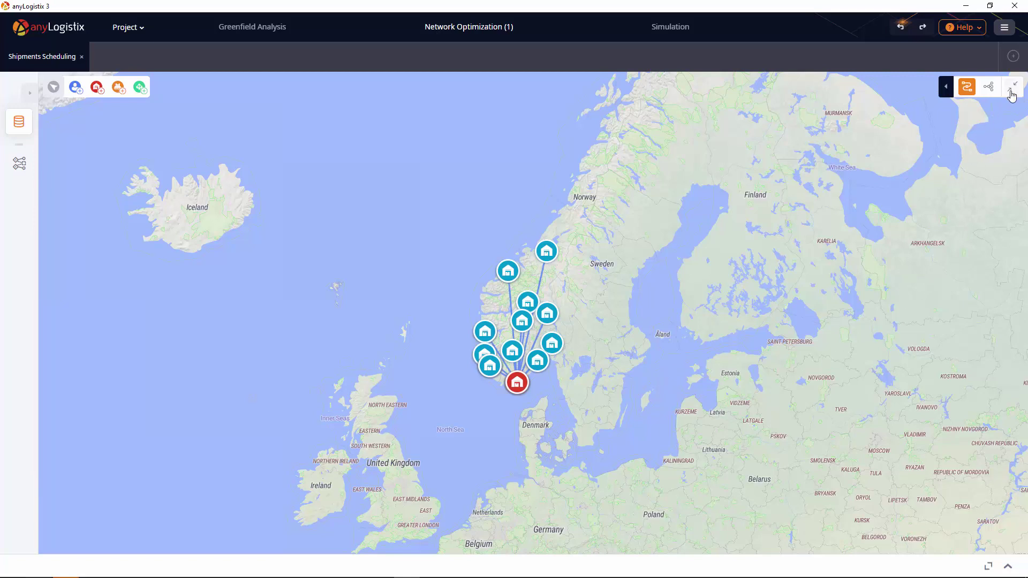
click(1013, 89)
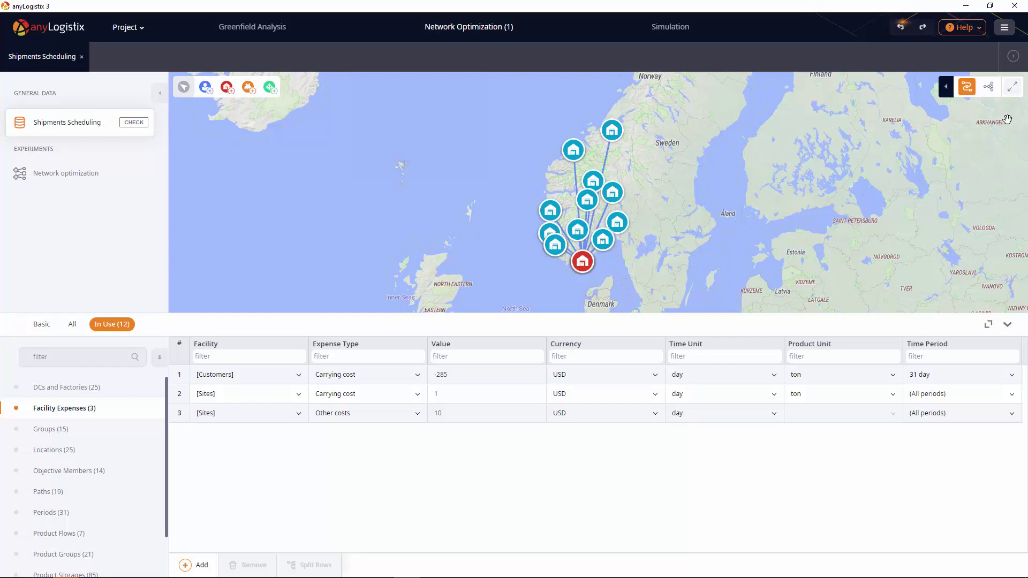
Step: Show the Product Flows table under DCs and Factories, filtering Source by 'Trestle'
click(127, 386)
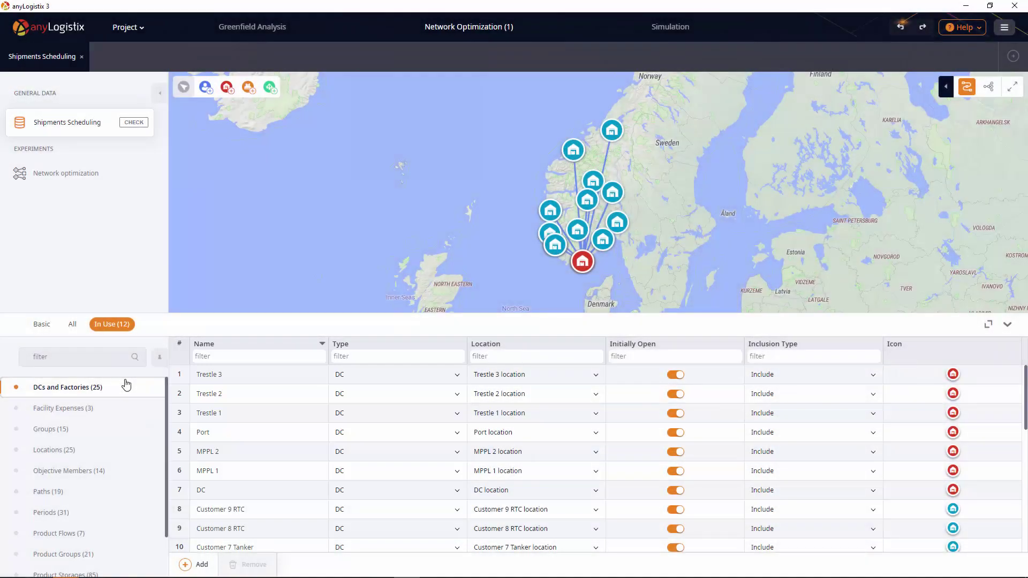
click(148, 533)
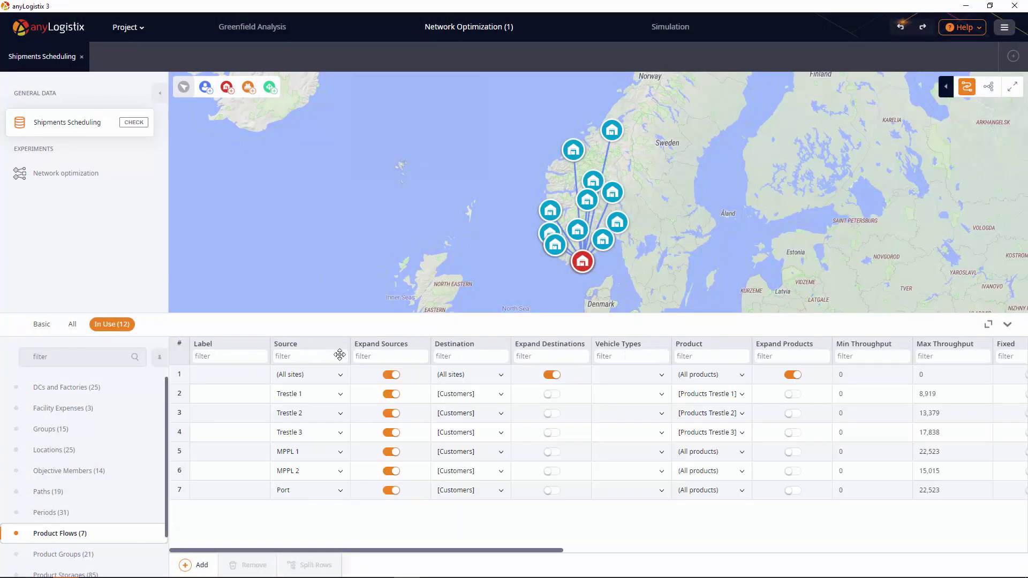
click(332, 356)
text(Trestle)
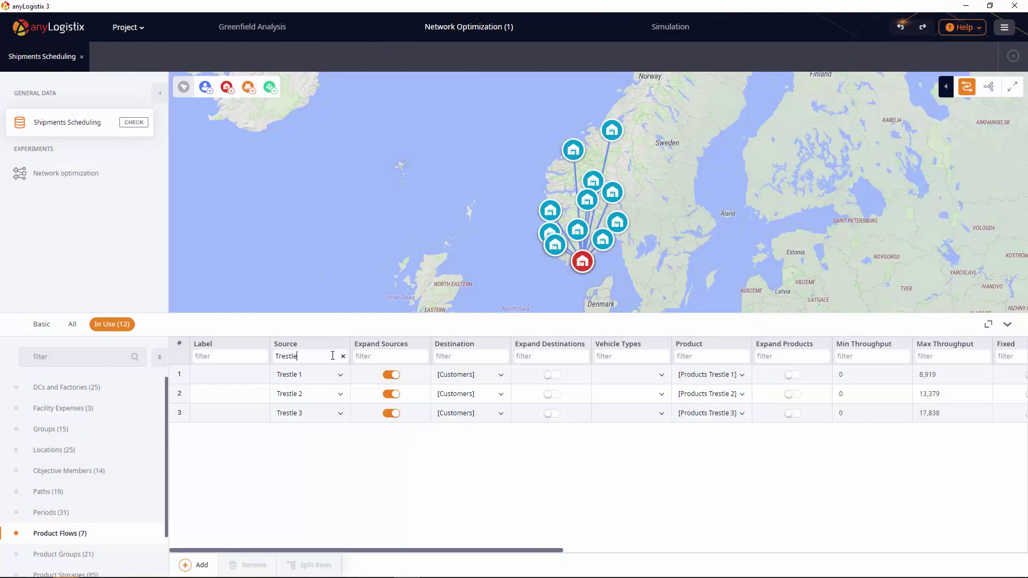
Step: Change the Source filter to 'Port', then 'Mppl', leaving the MPPL 1 and MPPL 2 flows
double_click(333, 356)
text(Port)
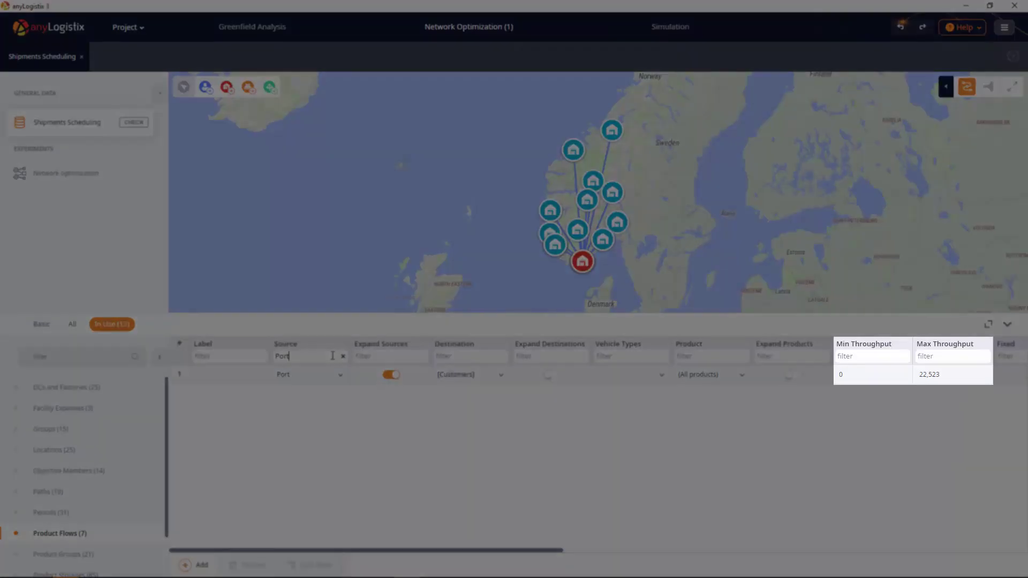
double_click(333, 355)
text(Mppl)
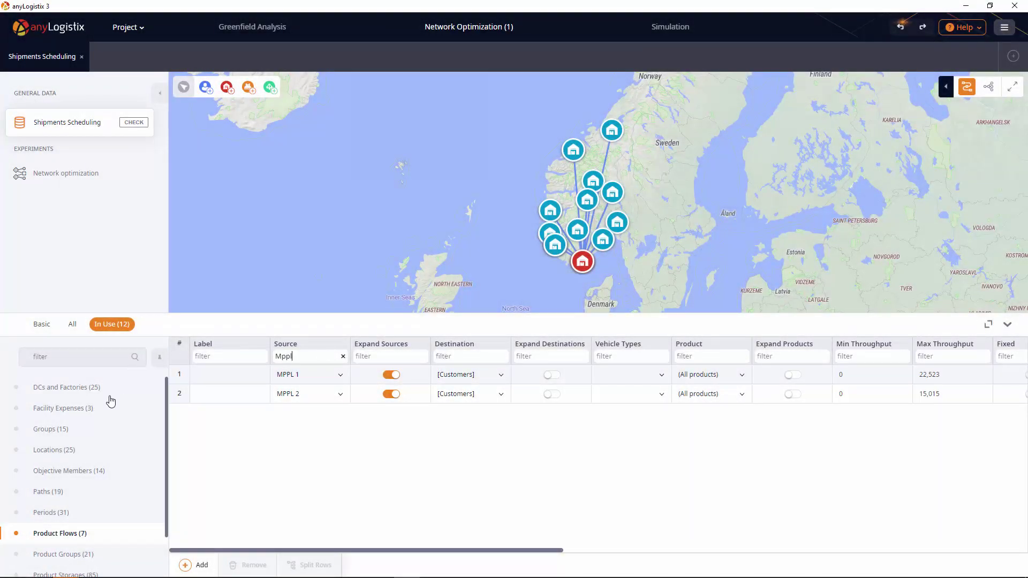
scroll(110, 407, down, 1)
Step: Filter Product Storages by Facility 'dc' and Initial Stock '>0', clear that filter, then view Periods
click(107, 528)
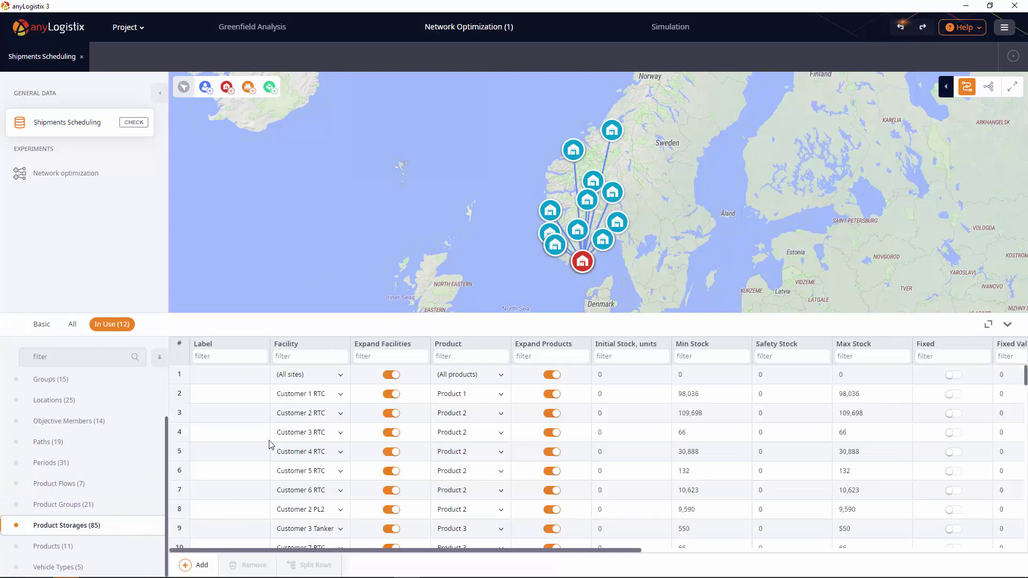
click(289, 355)
text(dc)
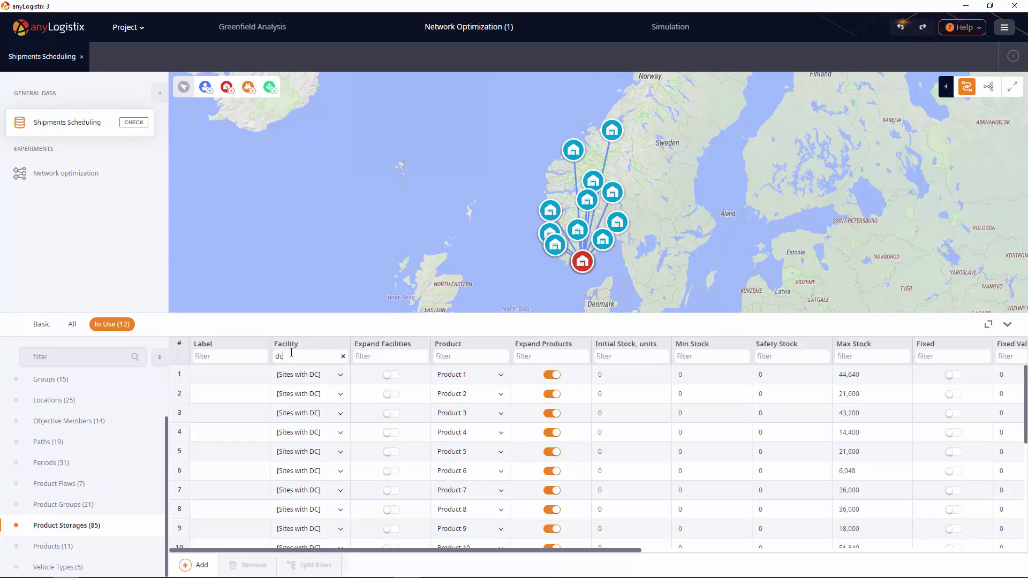
click(617, 358)
text(>0)
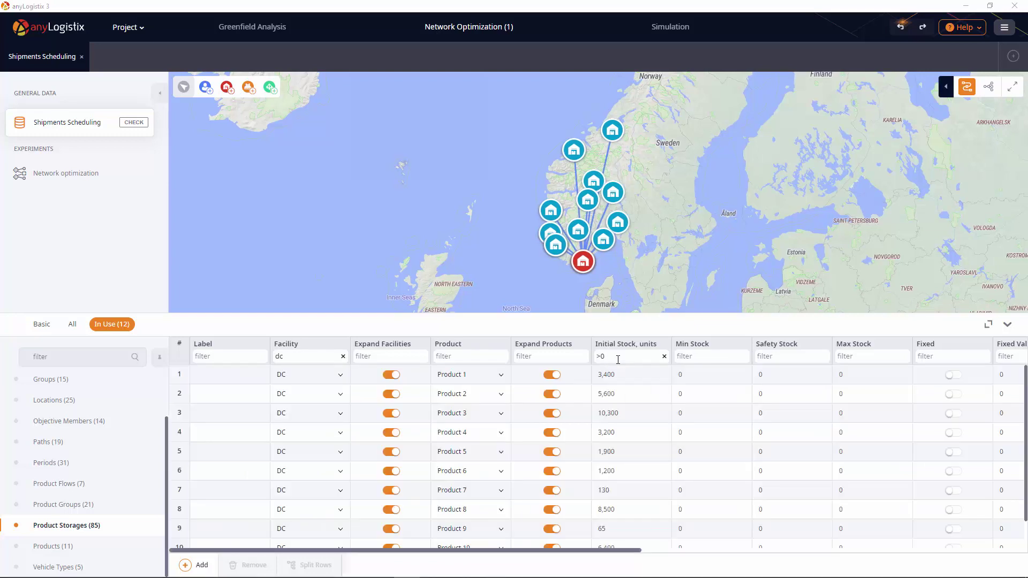
click(664, 357)
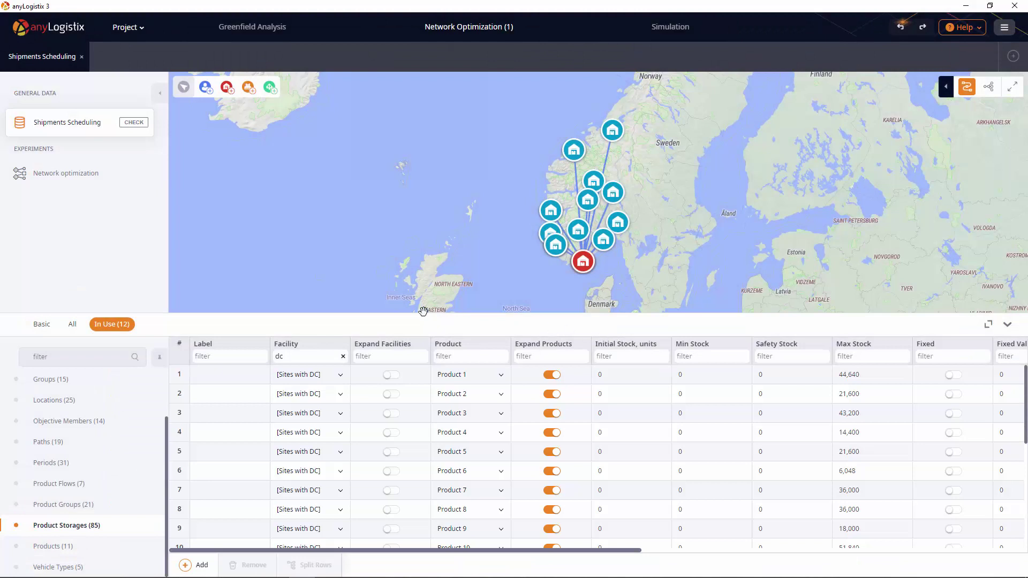
click(120, 464)
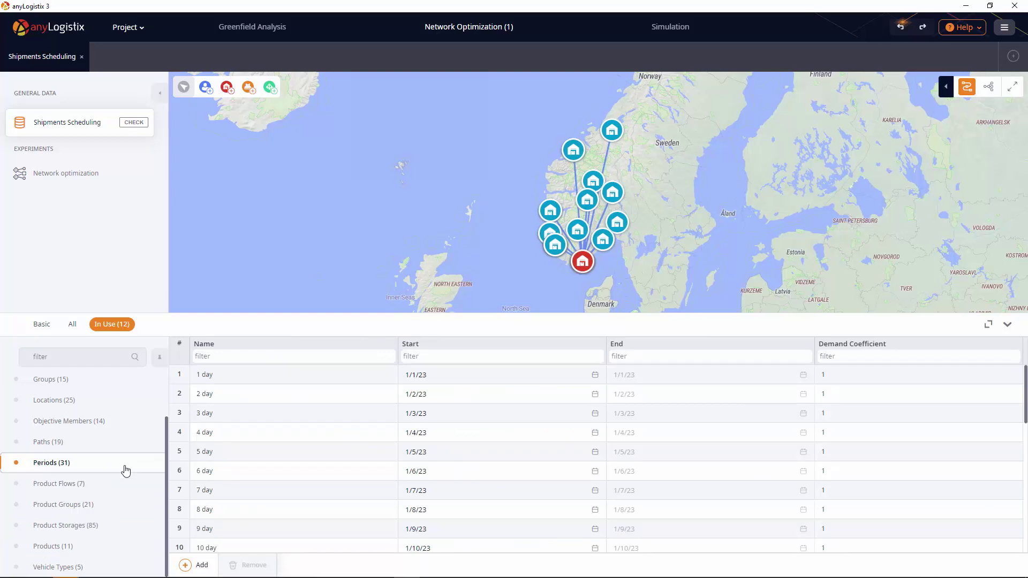
Step: Filter the Product Storages table's Facility column by 'customer'
click(139, 528)
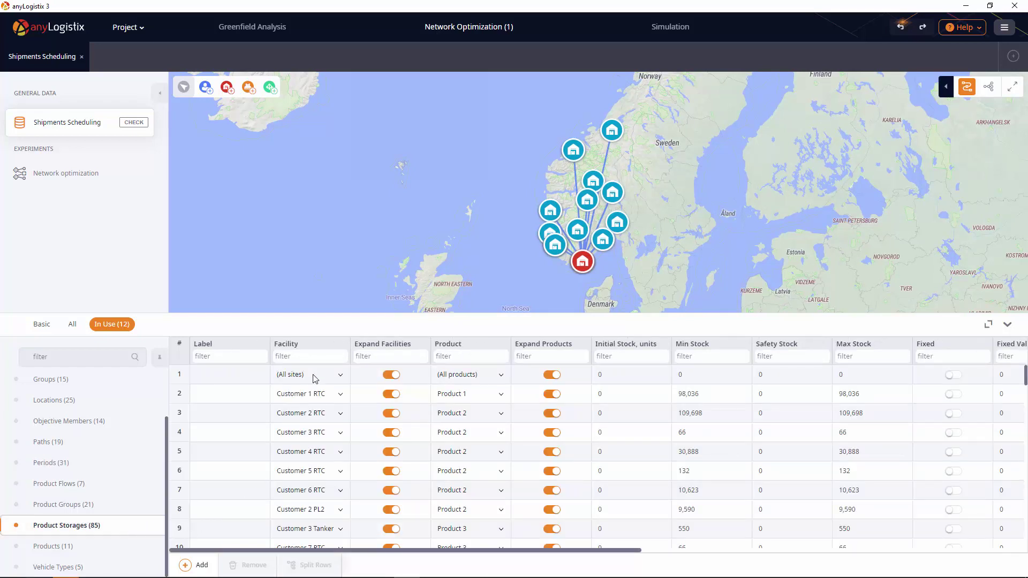
click(315, 357)
text(customer)
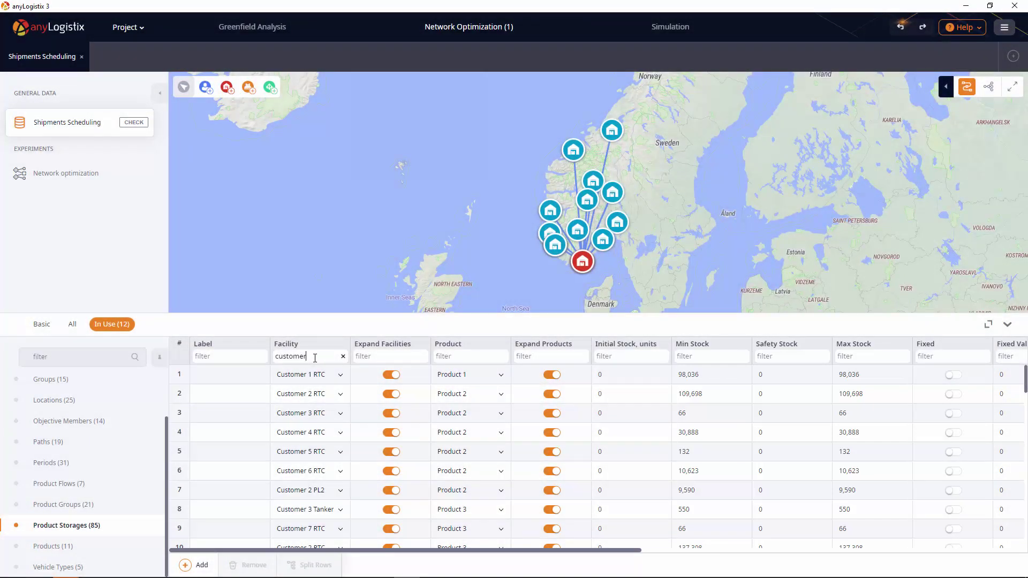
Step: Review the Facility Expenses and Paths tables, then open the Network optimization experiment
scroll(143, 396, up, 1)
click(144, 409)
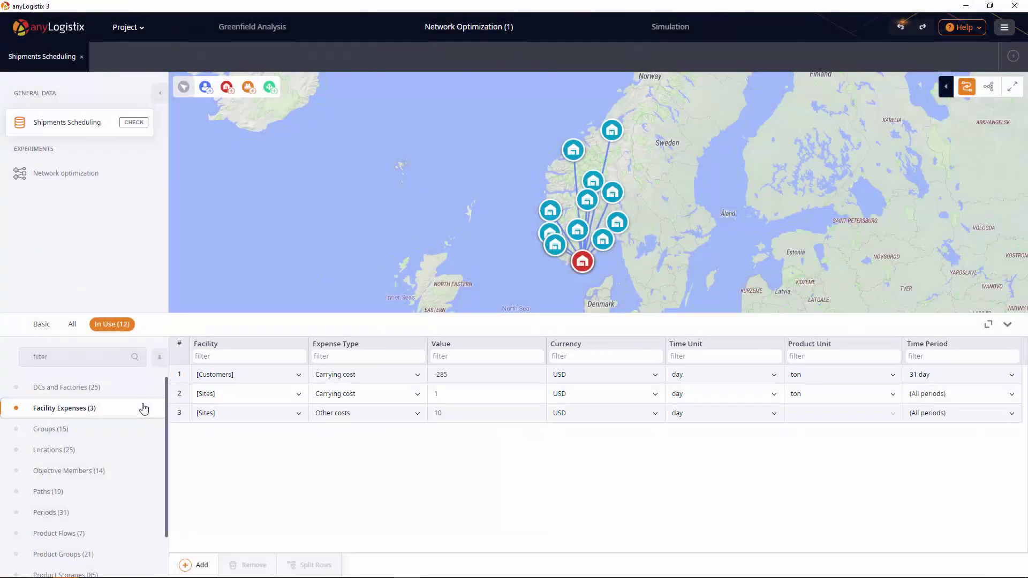
click(148, 490)
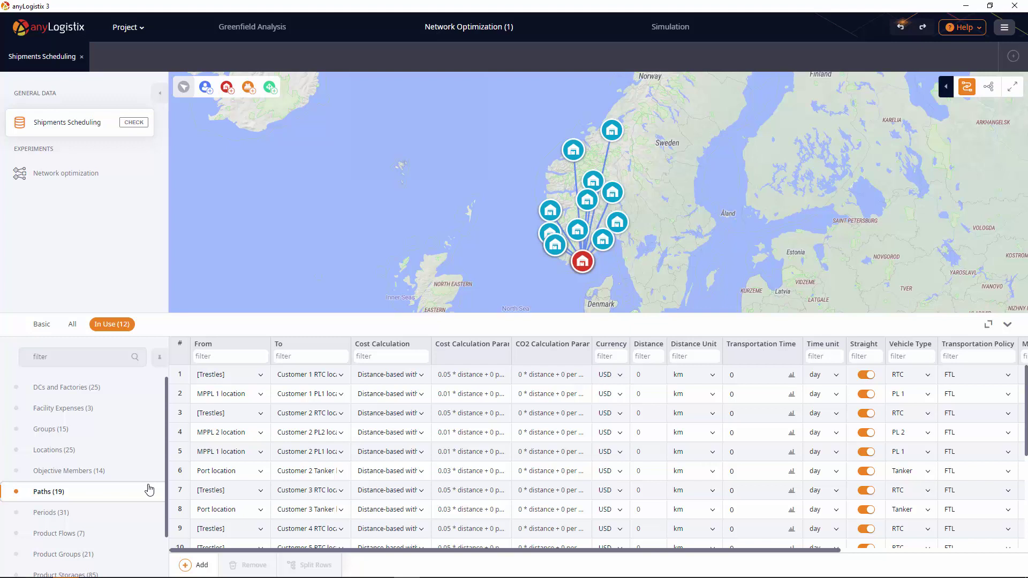
click(105, 182)
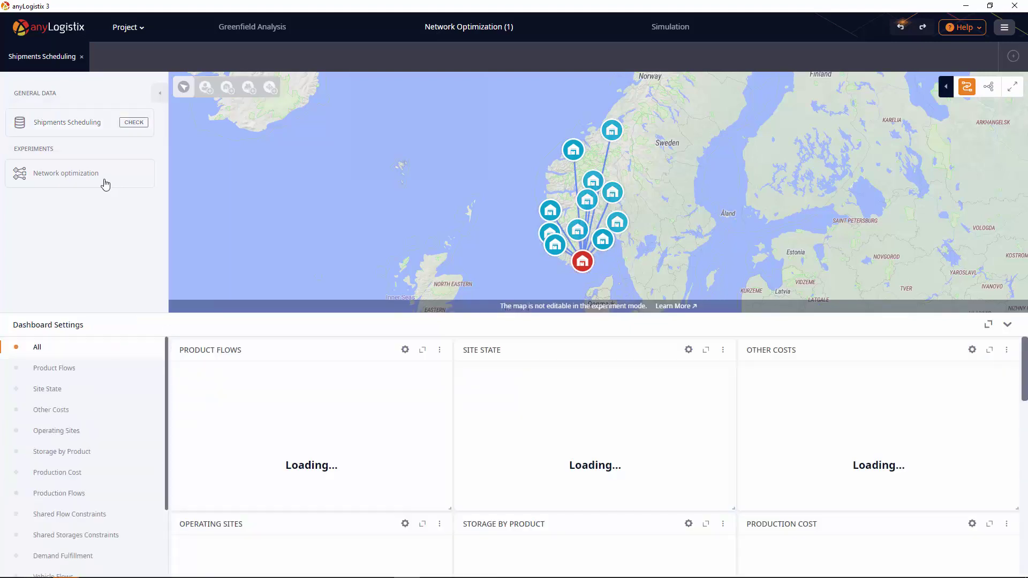
Step: Run the network optimization, inspect the -285 carrying-cost warning, and continue running anyway
click(23, 188)
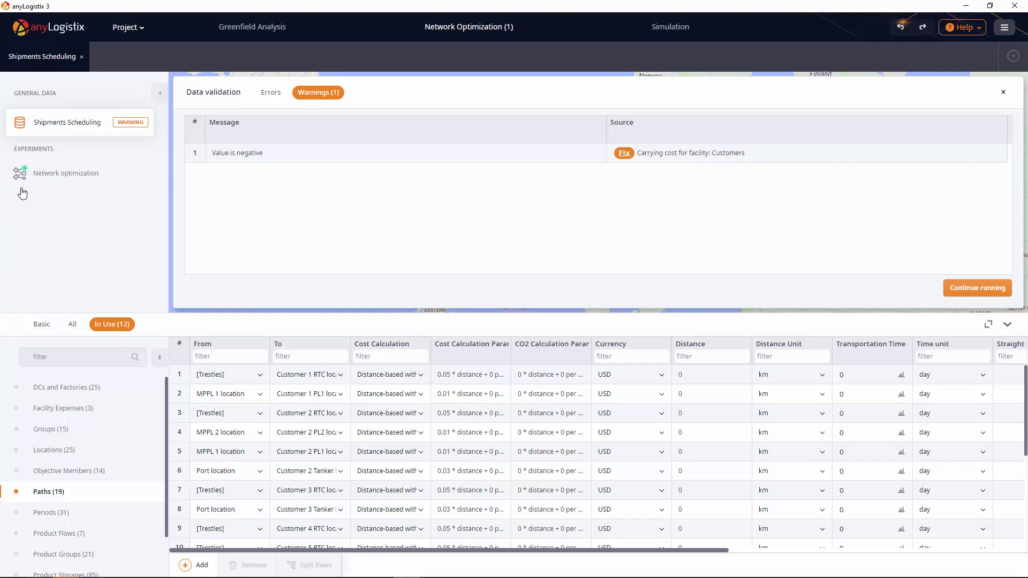
click(619, 154)
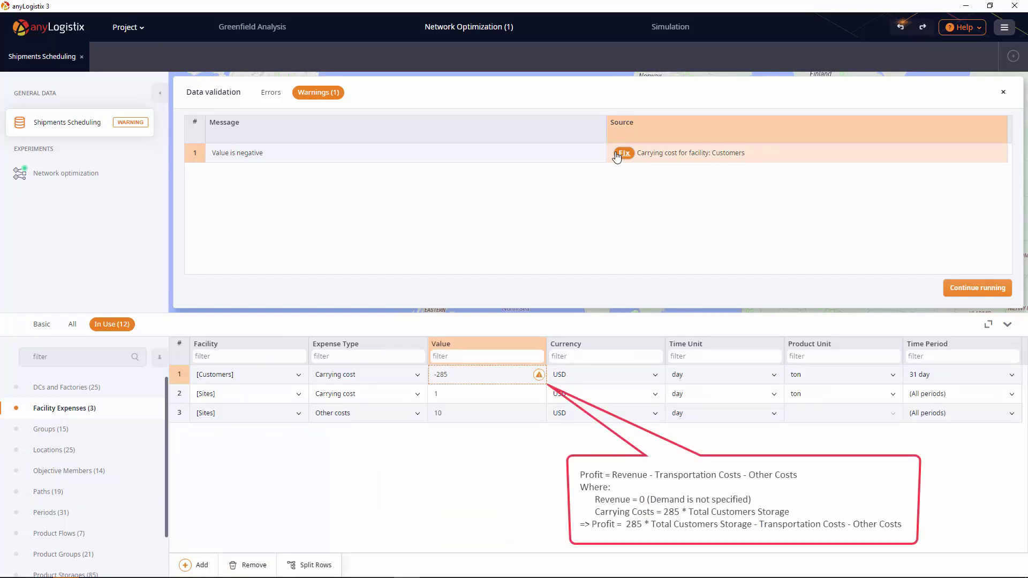
click(957, 289)
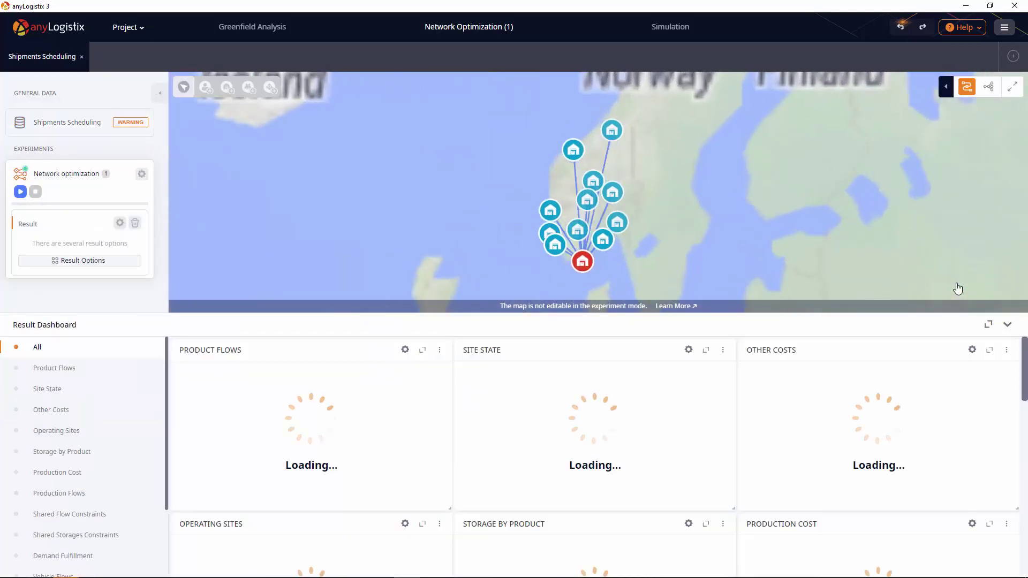
Step: Browse the optimization results list, then show only the Product Flows results table
click(140, 262)
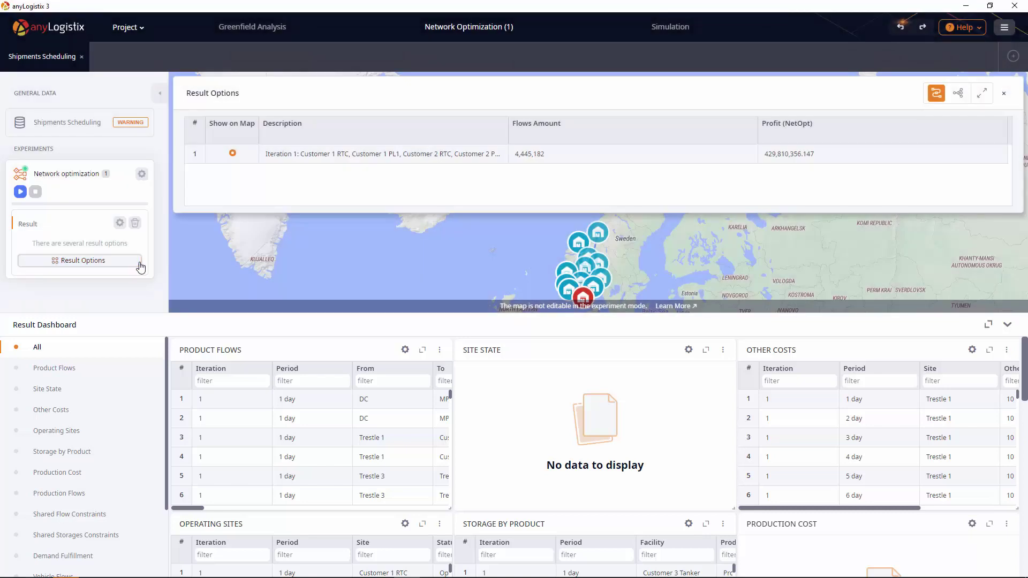
click(140, 267)
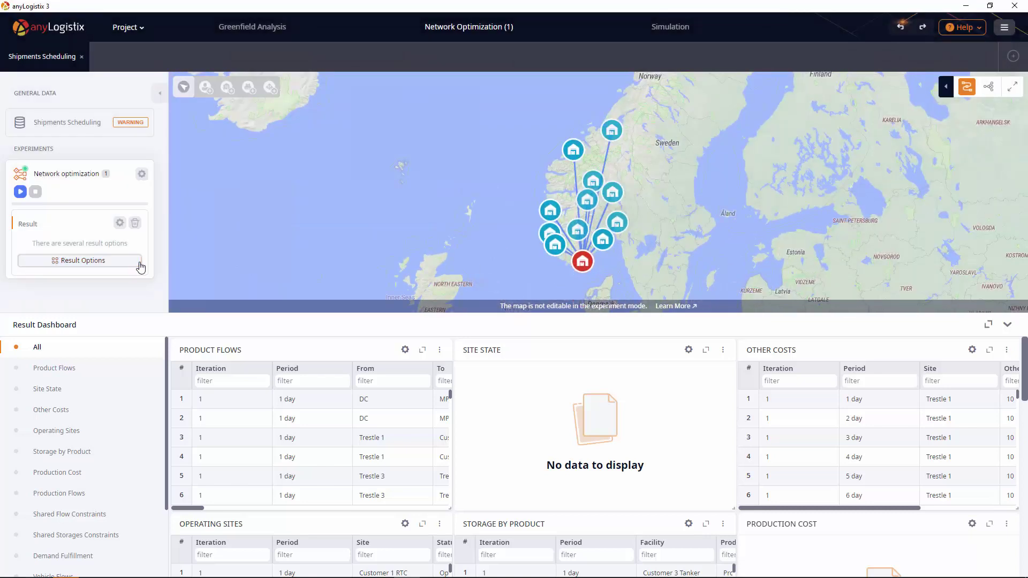
click(142, 368)
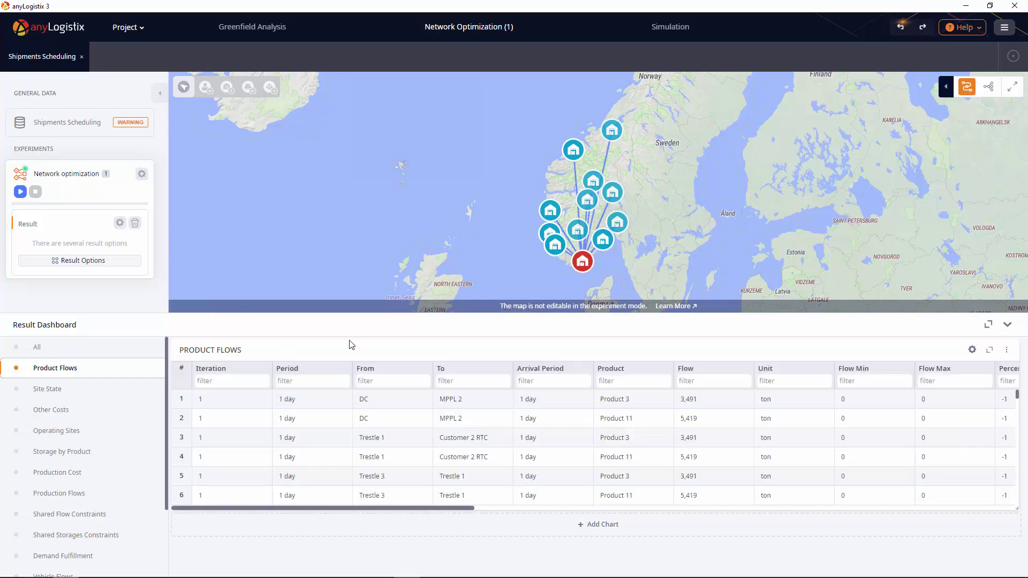
Step: Filter the enlarged Product Flows Penalty column by '>0', then switch to Storage by Product
click(990, 352)
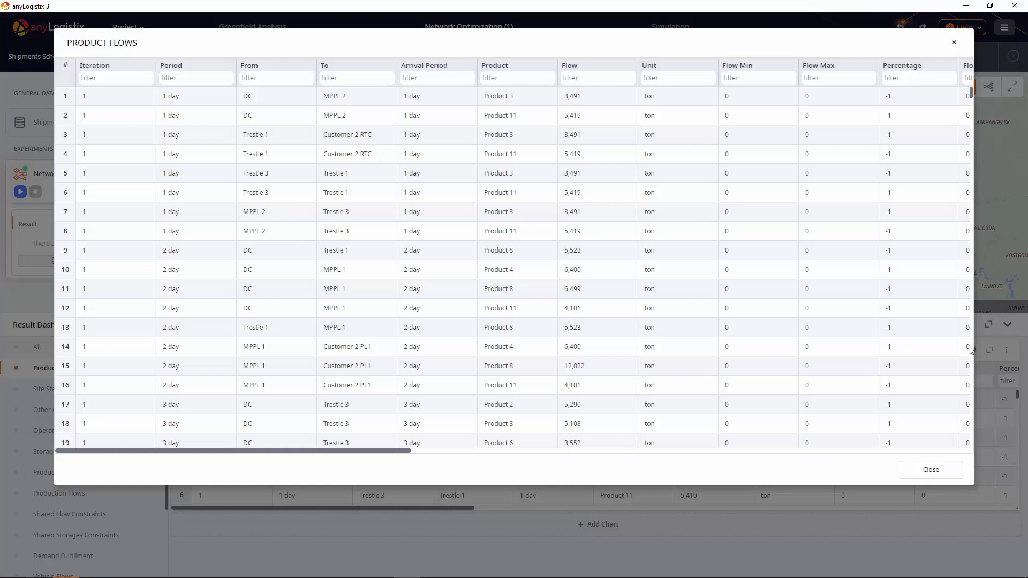
scroll(895, 350, right, 15)
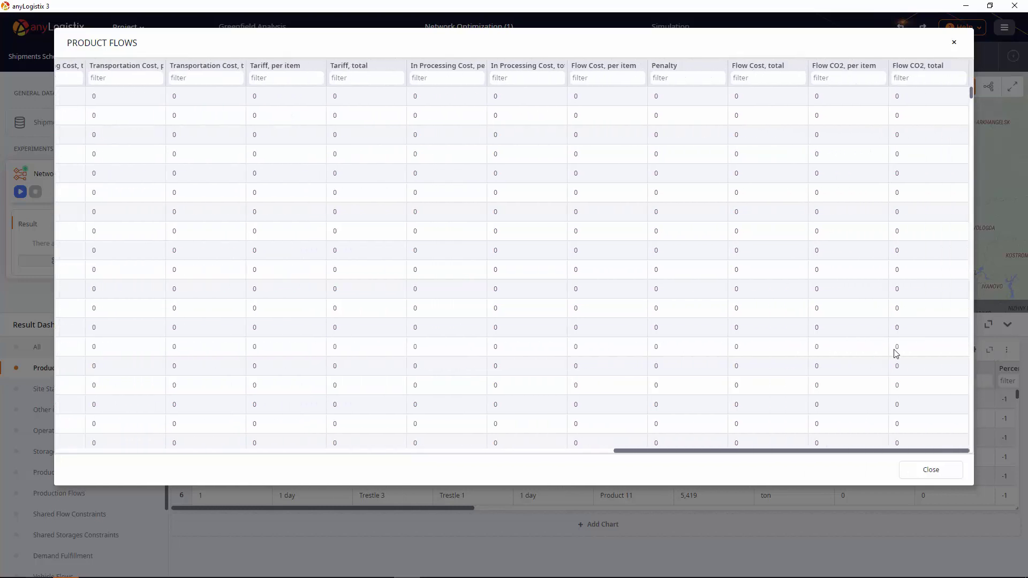
click(667, 78)
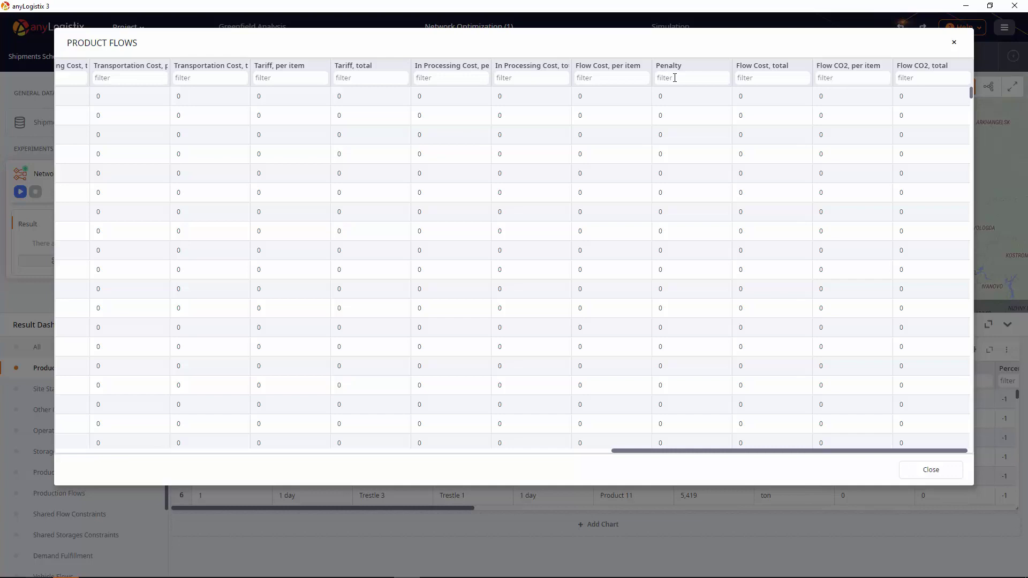
text(>0)
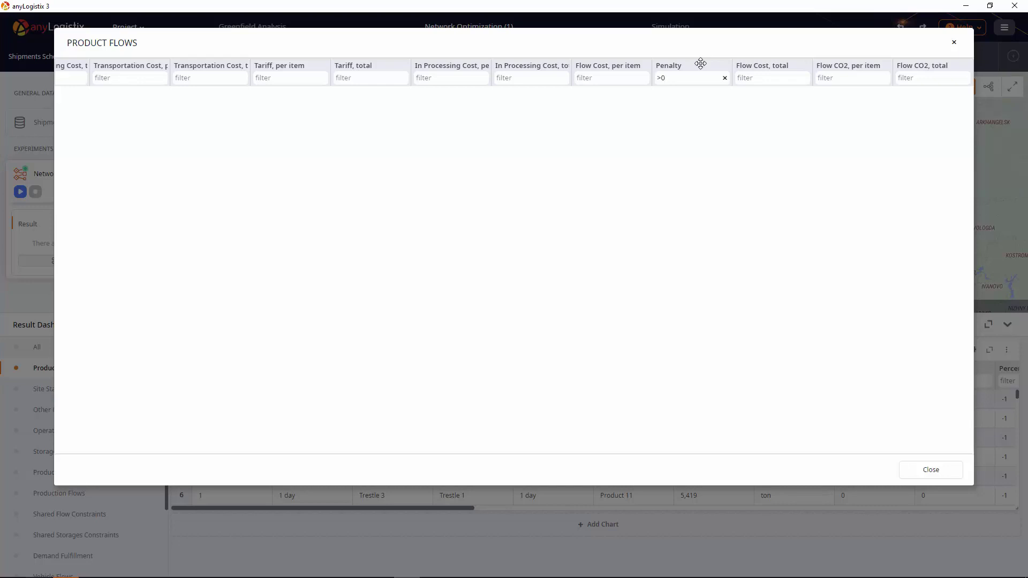
click(954, 42)
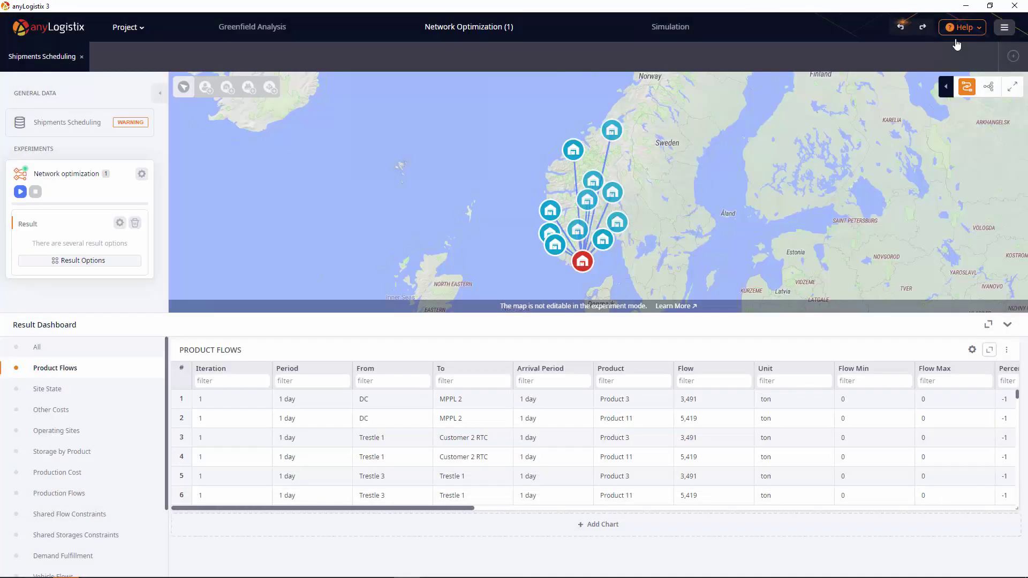
click(120, 451)
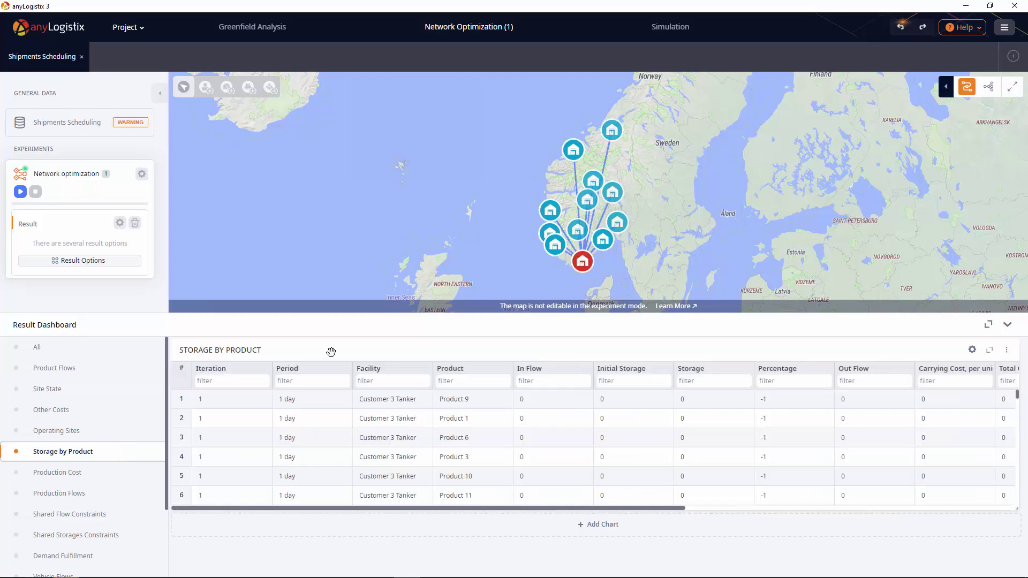
click(991, 354)
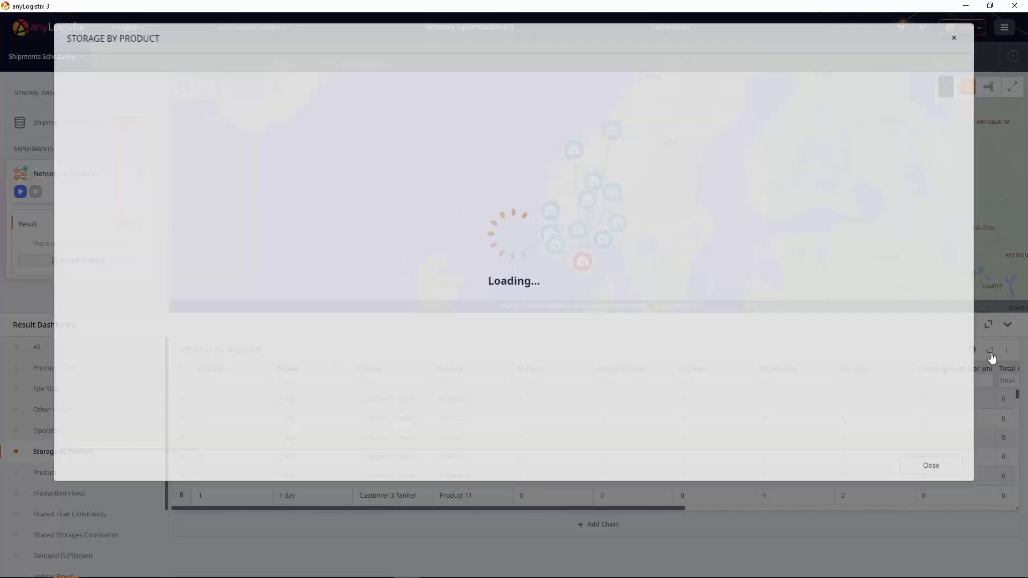
scroll(865, 347, right, 2)
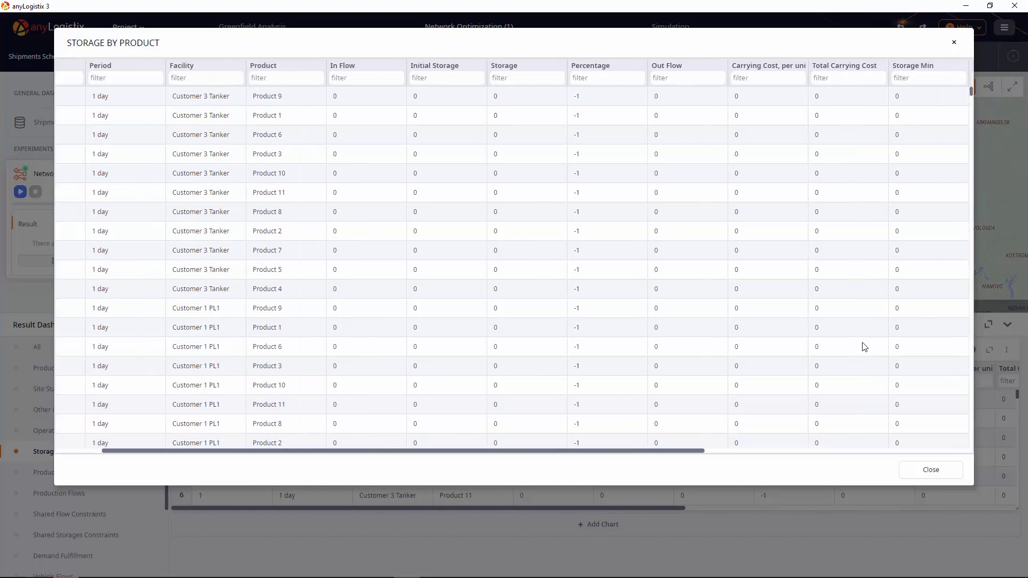
scroll(865, 347, right, 5)
click(875, 79)
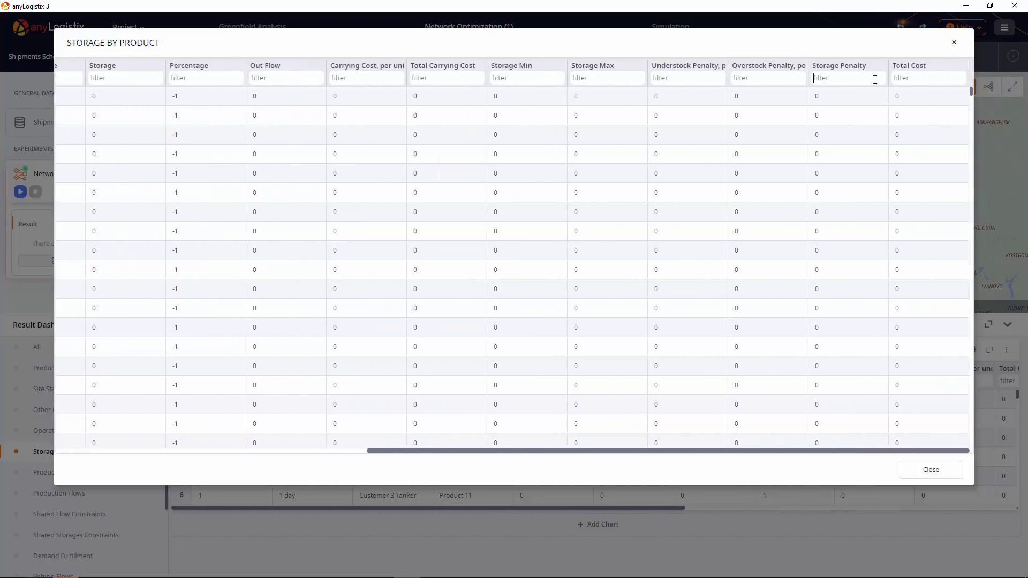
text(>0)
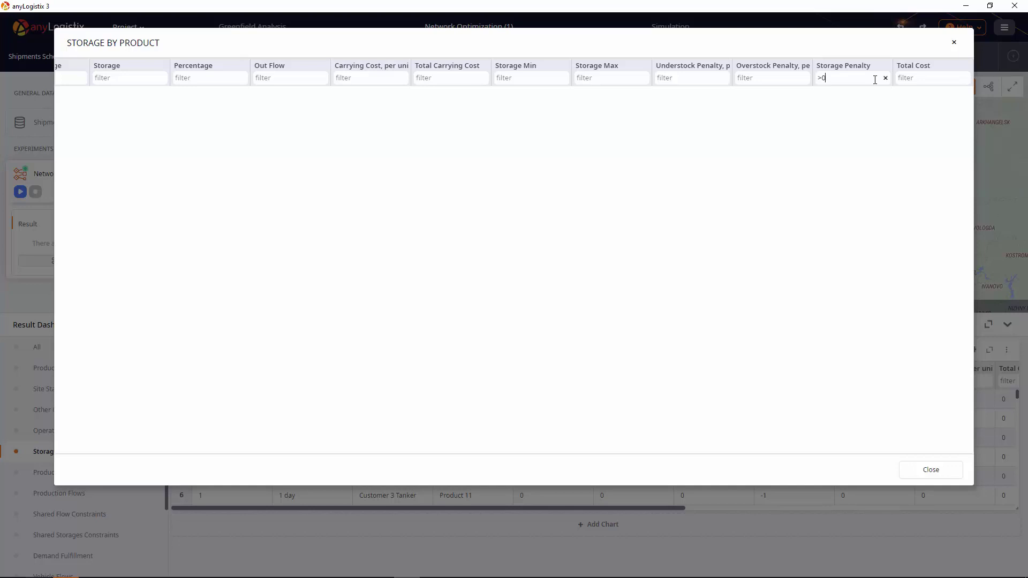
click(886, 78)
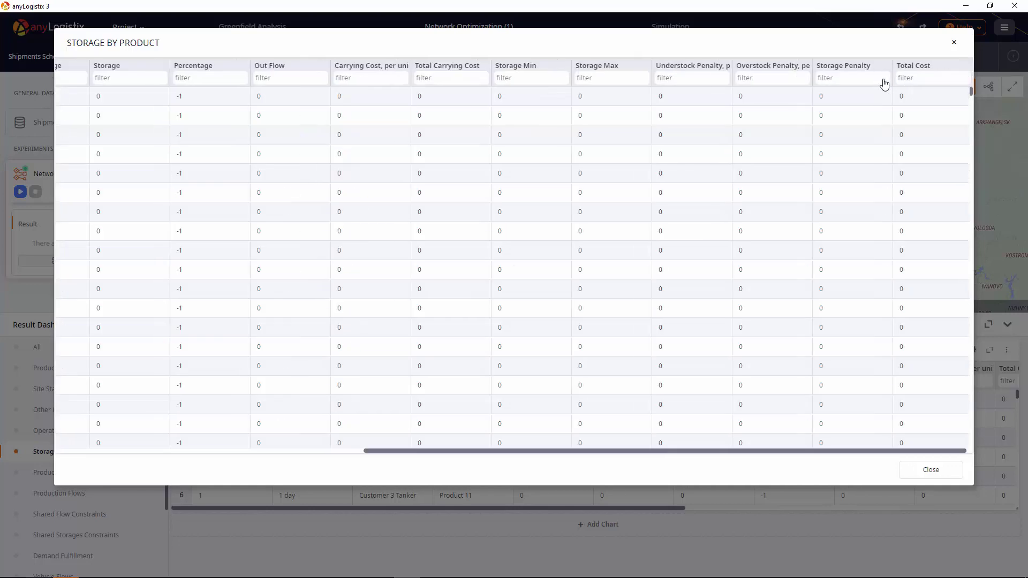
scroll(868, 182, left, 10)
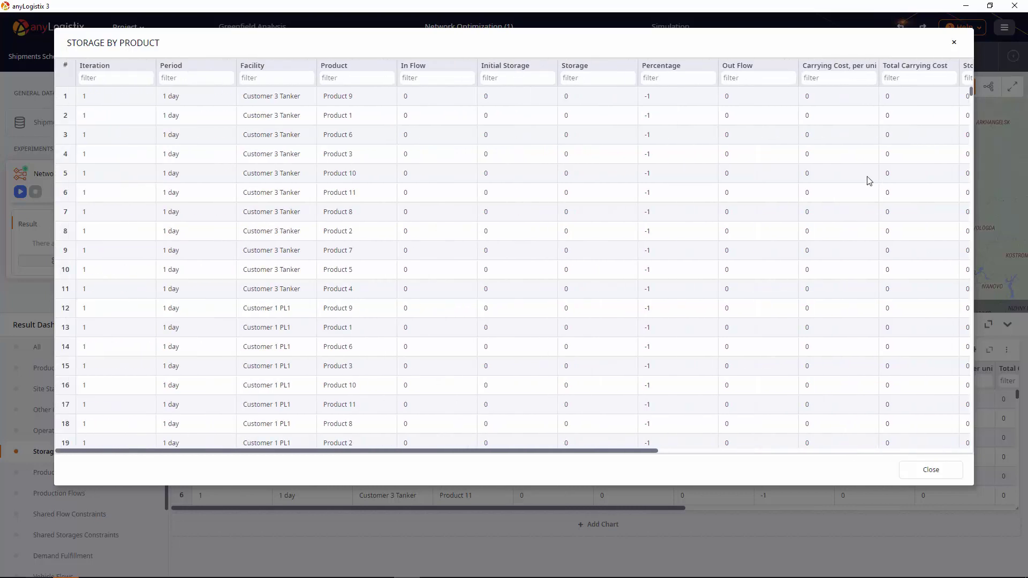
click(300, 79)
text(customer 2)
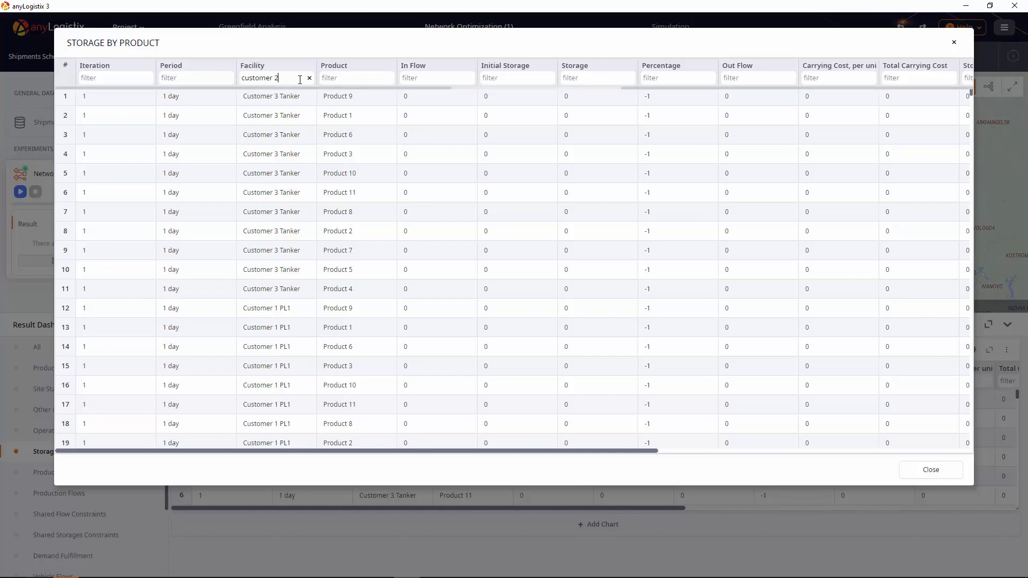
click(367, 79)
text(product 6)
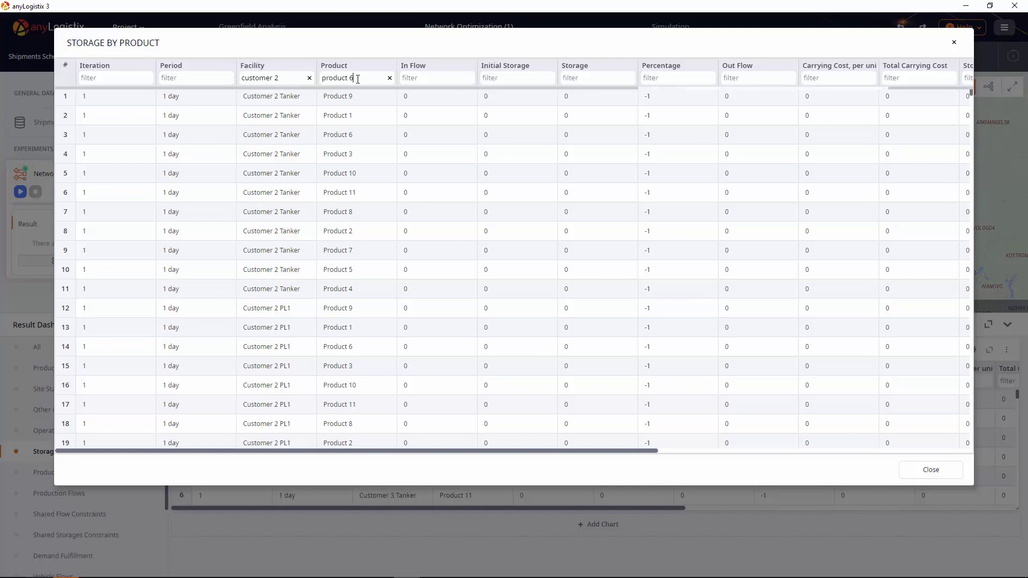
text(>0)
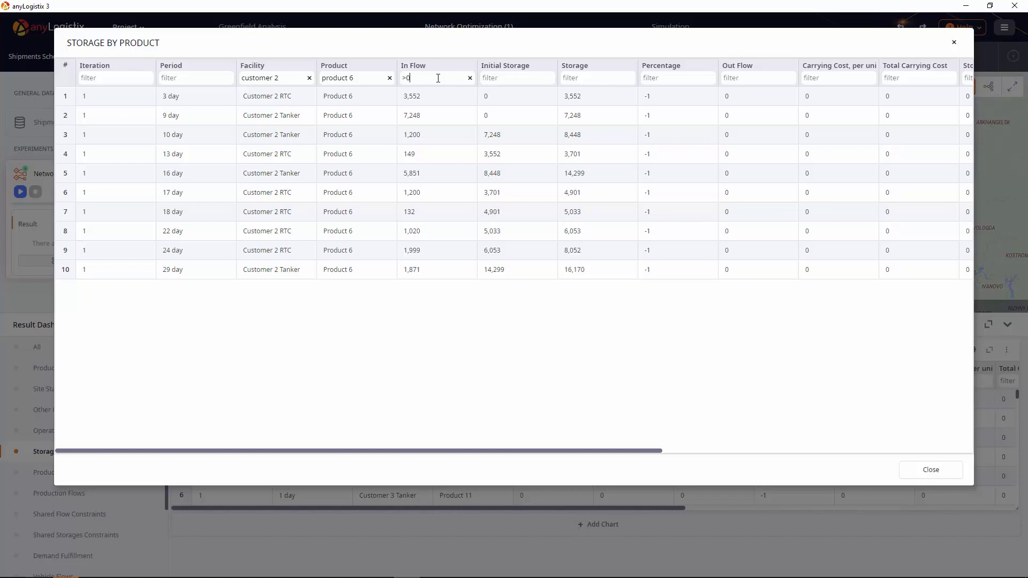
click(953, 42)
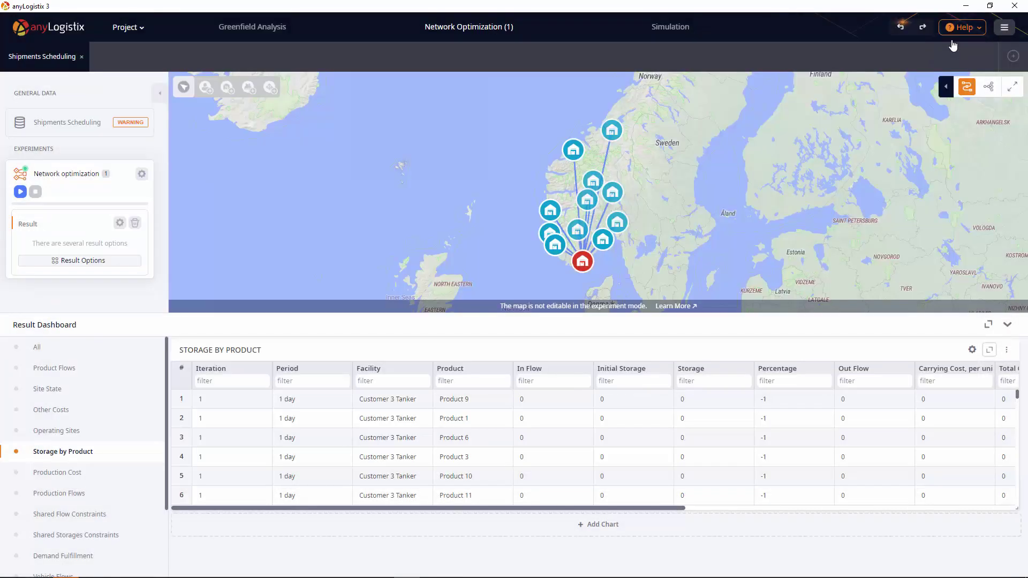
Step: Show Overall Stats enlarged with all columns autofitted, revealing objective 429,810,356.147
scroll(105, 460, down, 4)
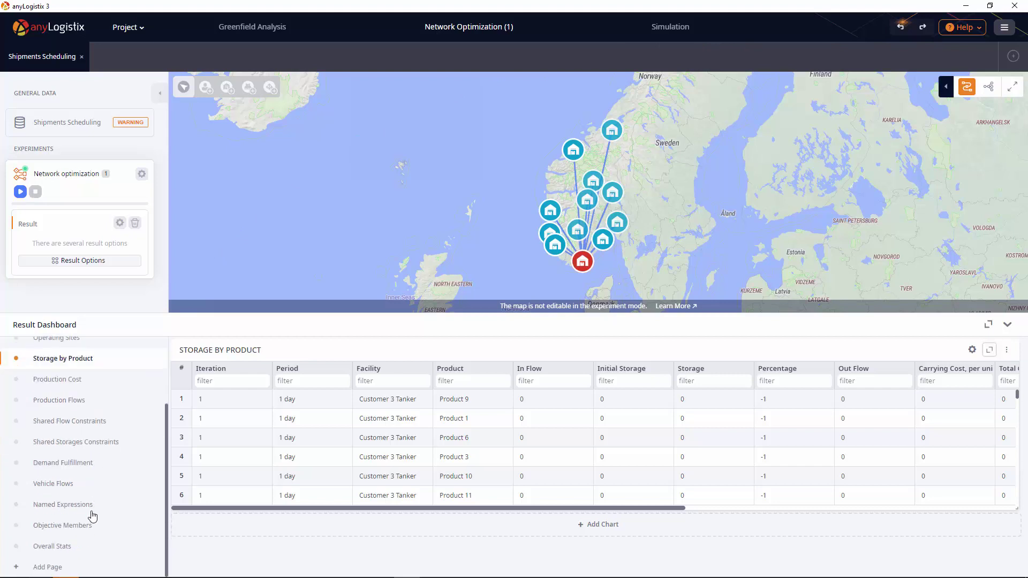
click(89, 553)
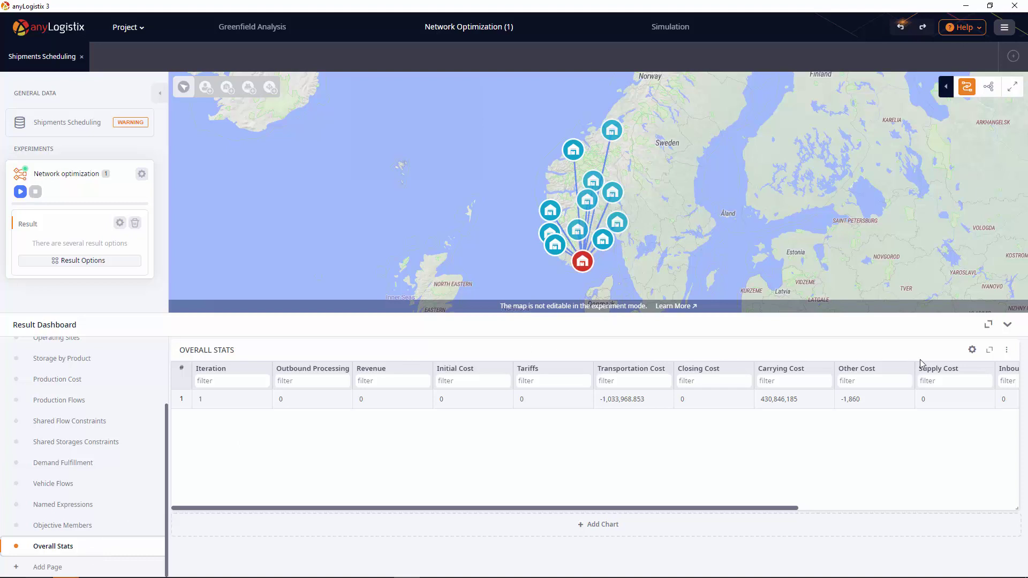
click(988, 353)
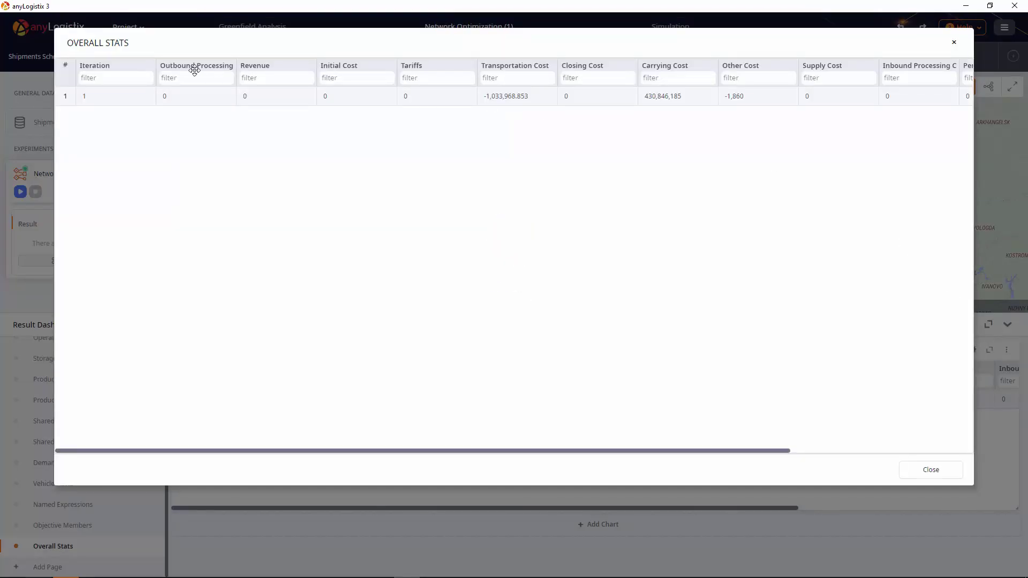
click(65, 70)
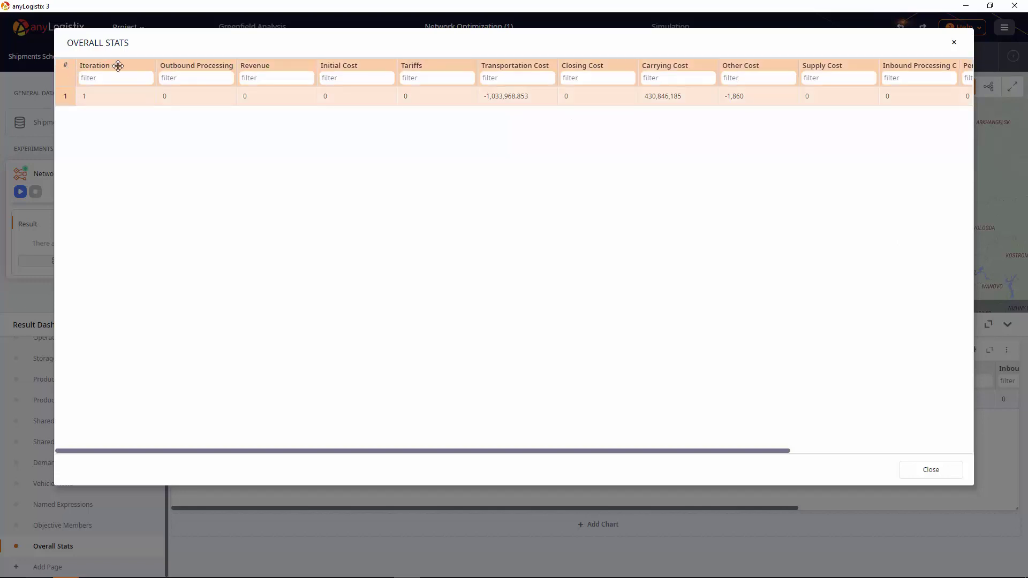
double_click(156, 65)
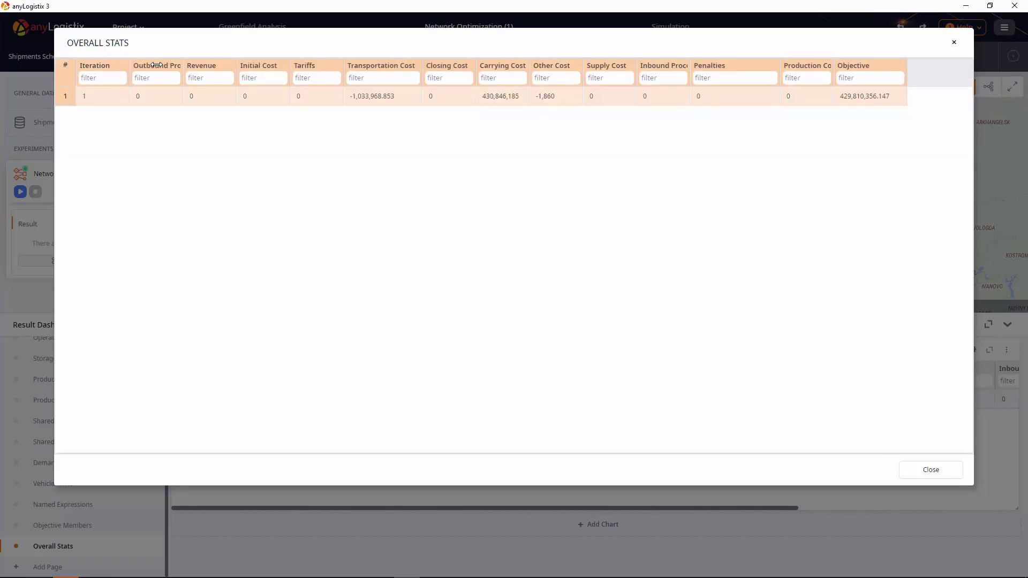